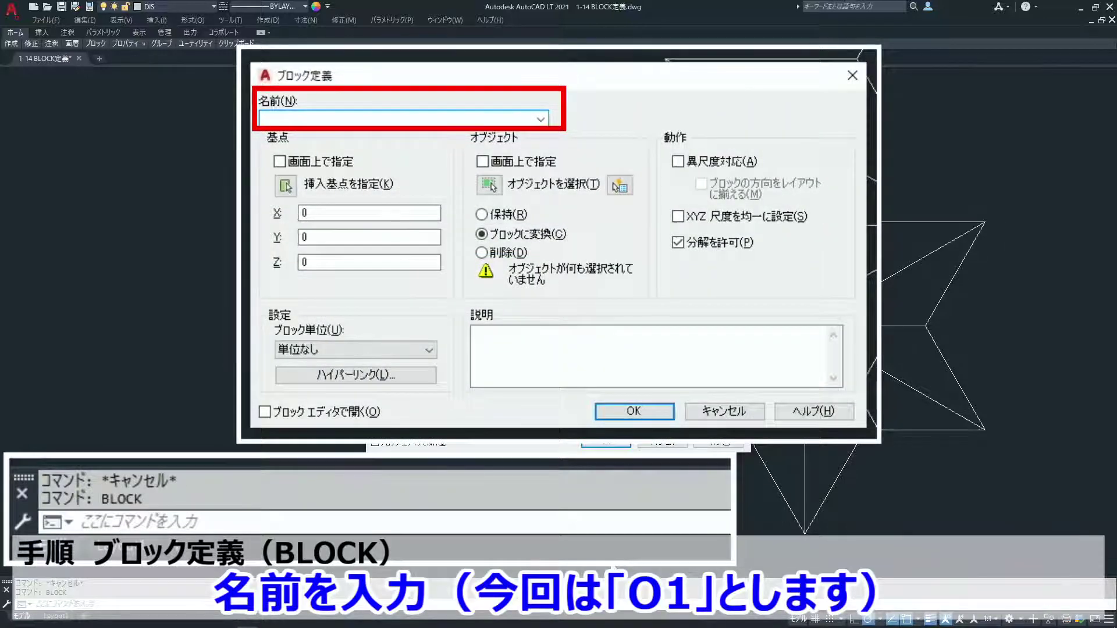
# Define a block named O1 from all the lines of the six-pointed star, with its insertion base point at the star's centre
pyautogui.write('O1')
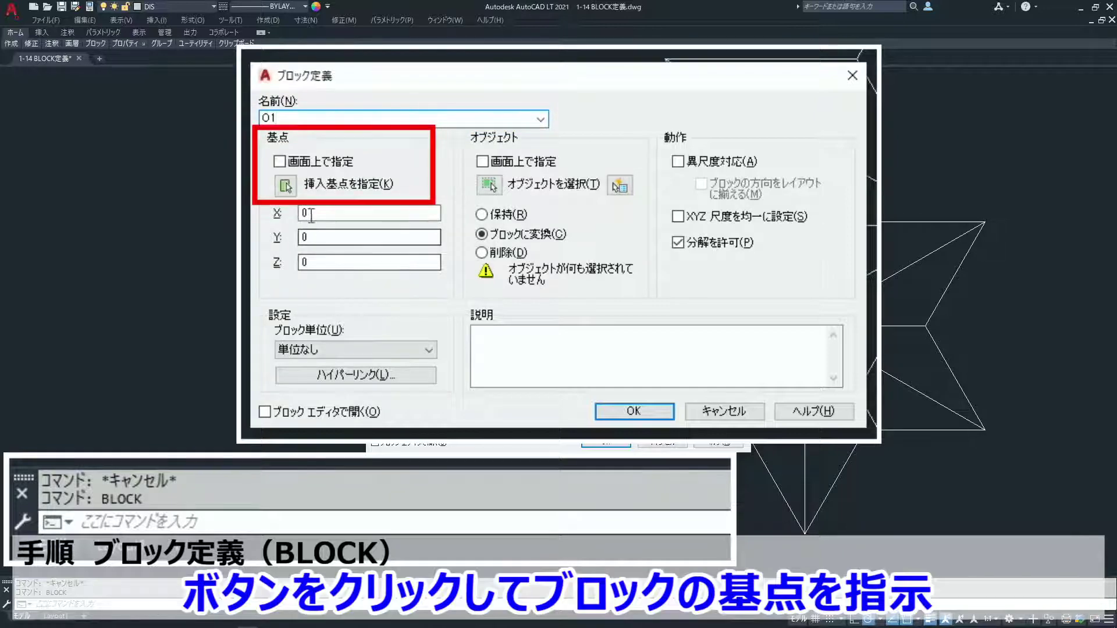
pyautogui.click(285, 185)
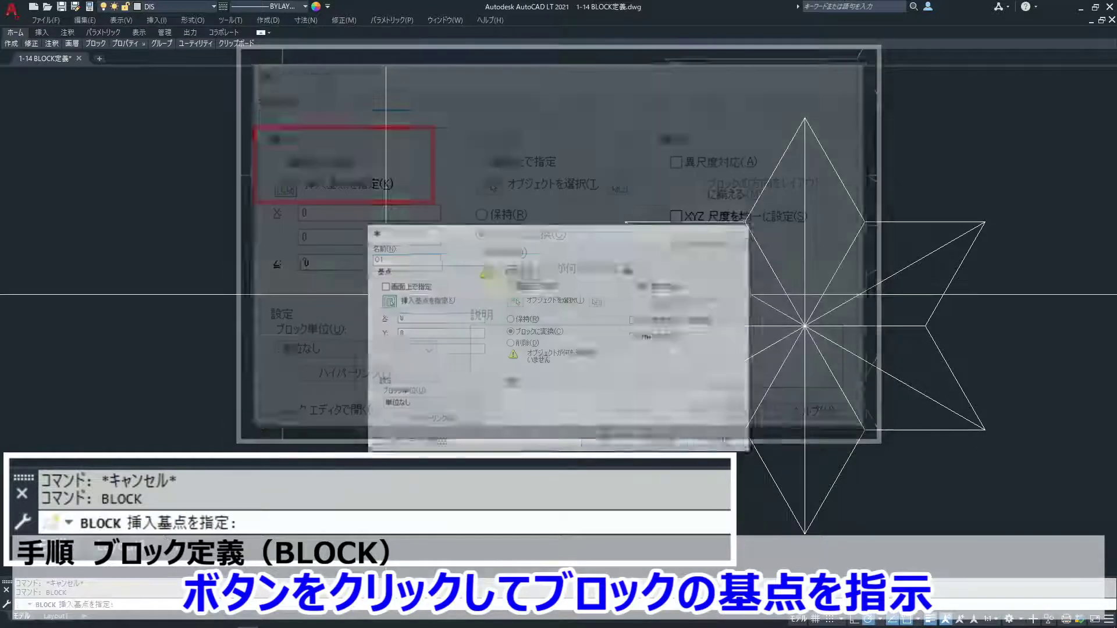
pyautogui.click(805, 326)
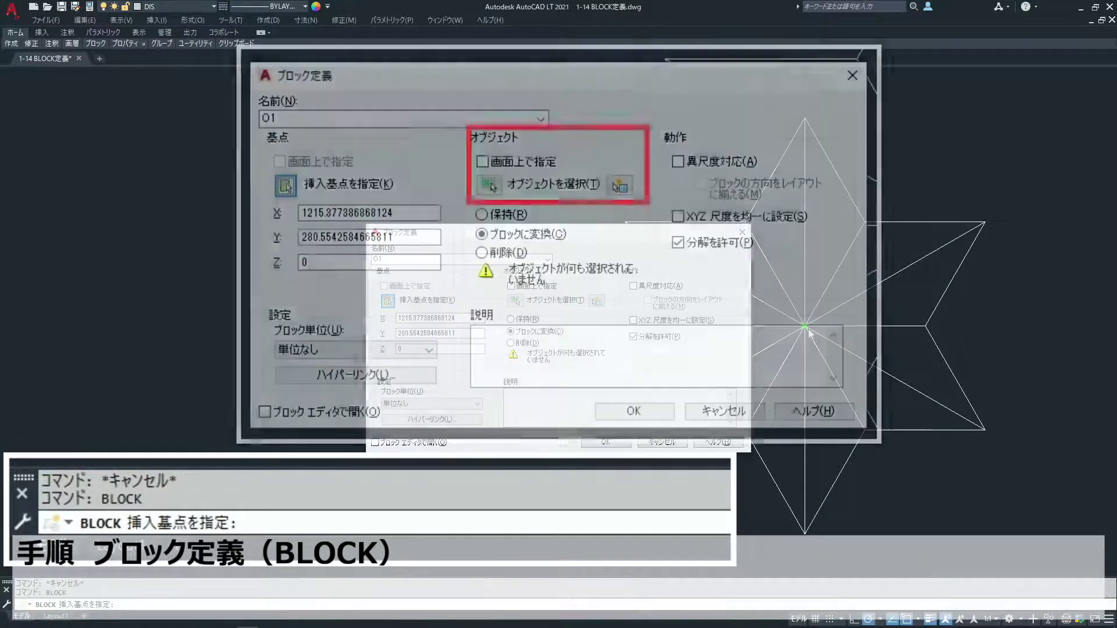
pyautogui.click(489, 185)
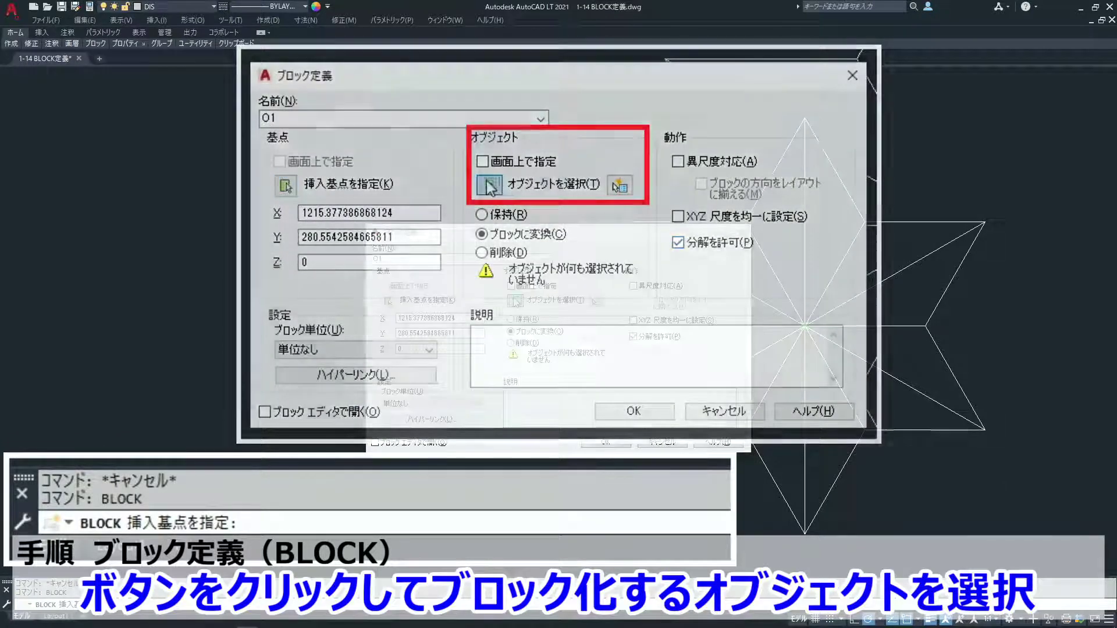
pyautogui.click(997, 134)
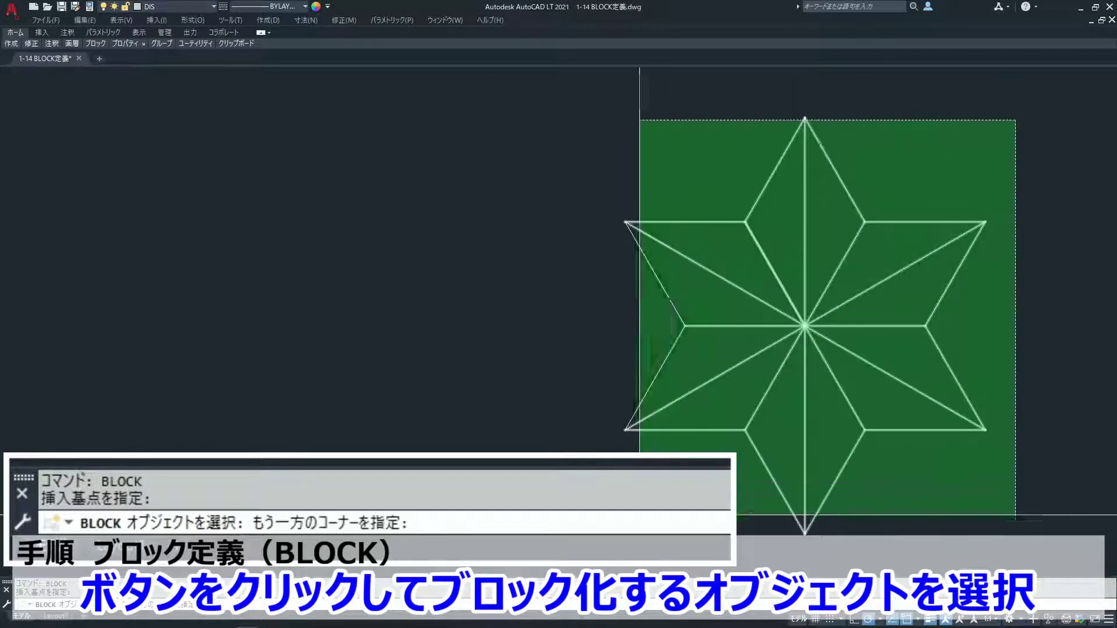
pyautogui.click(532, 536)
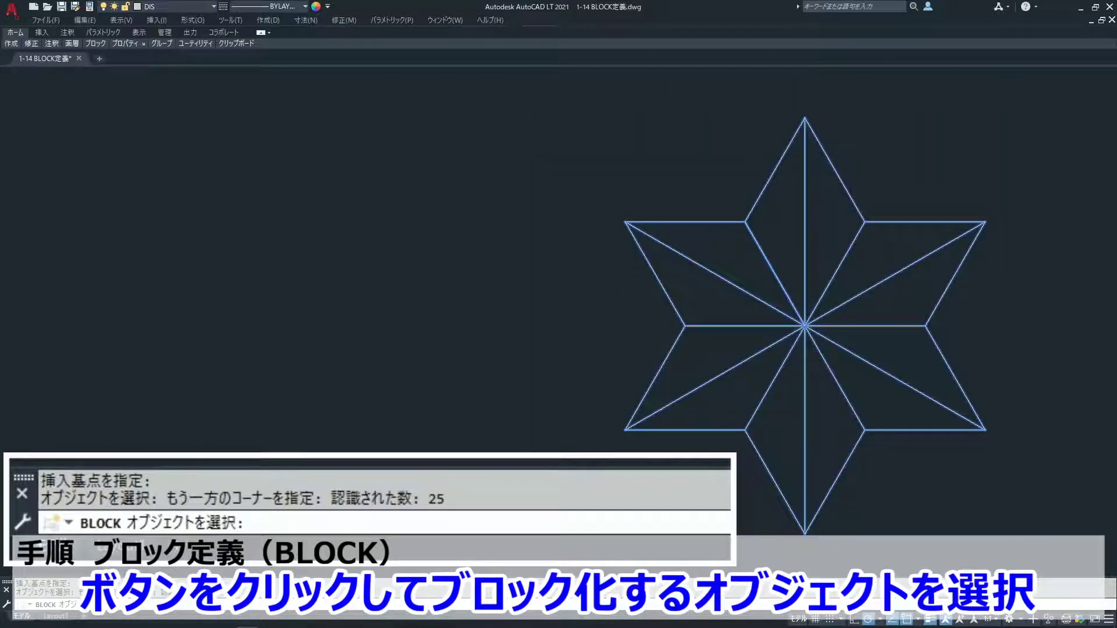
pyautogui.press('Return')
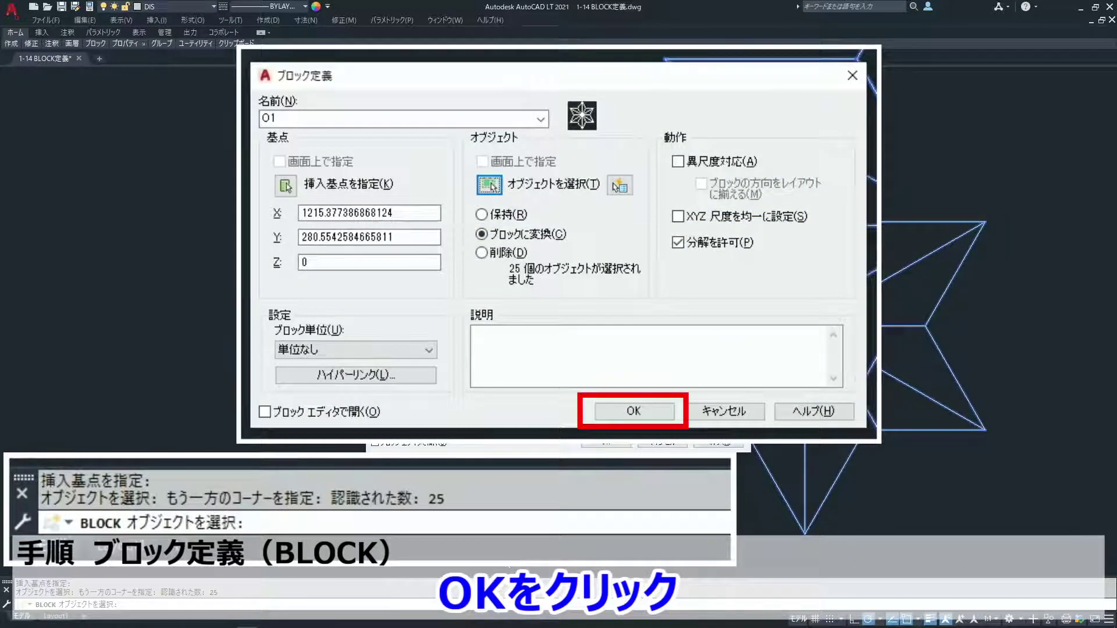
pyautogui.click(595, 445)
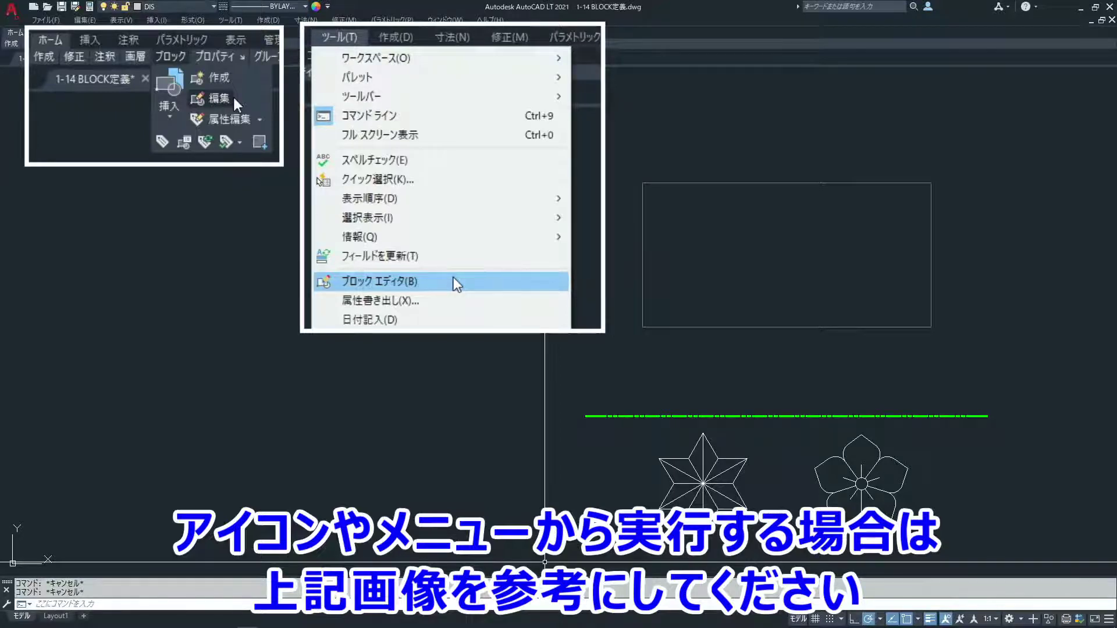
# Copy the star block by its centre onto the rectangle's four corners and the midpoints of its upper and lower edges
pyautogui.write('copy')
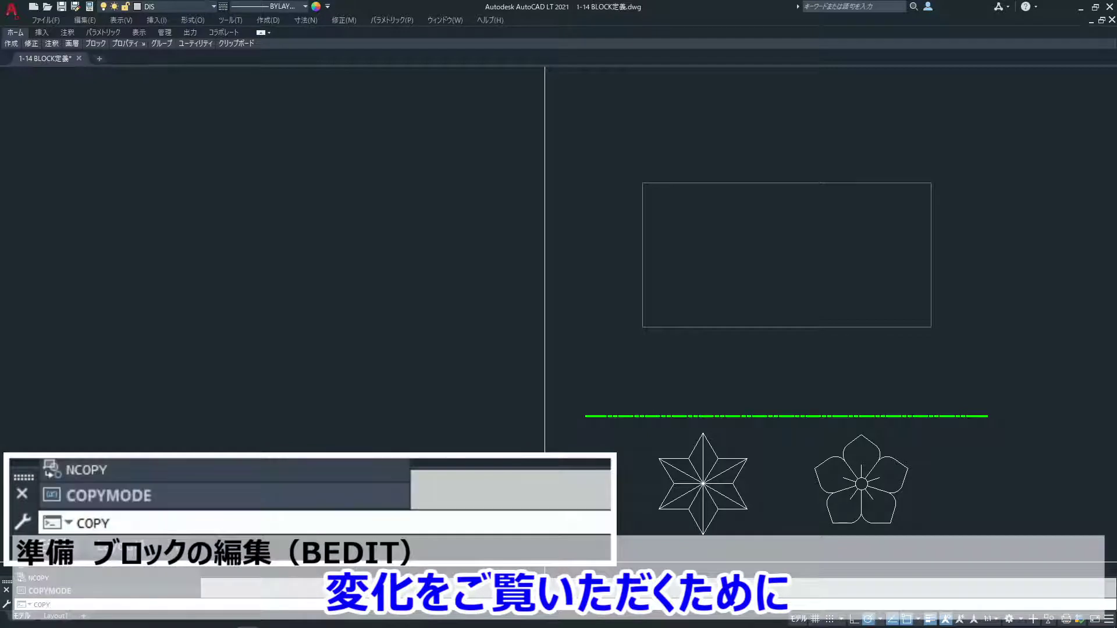
pyautogui.press('Return')
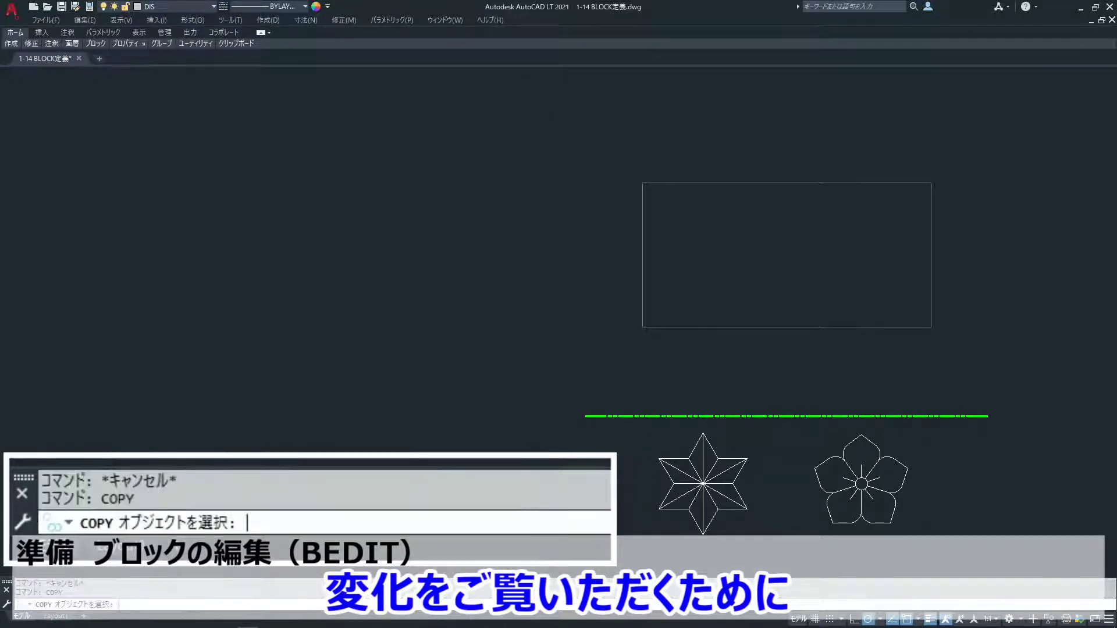
pyautogui.click(723, 482)
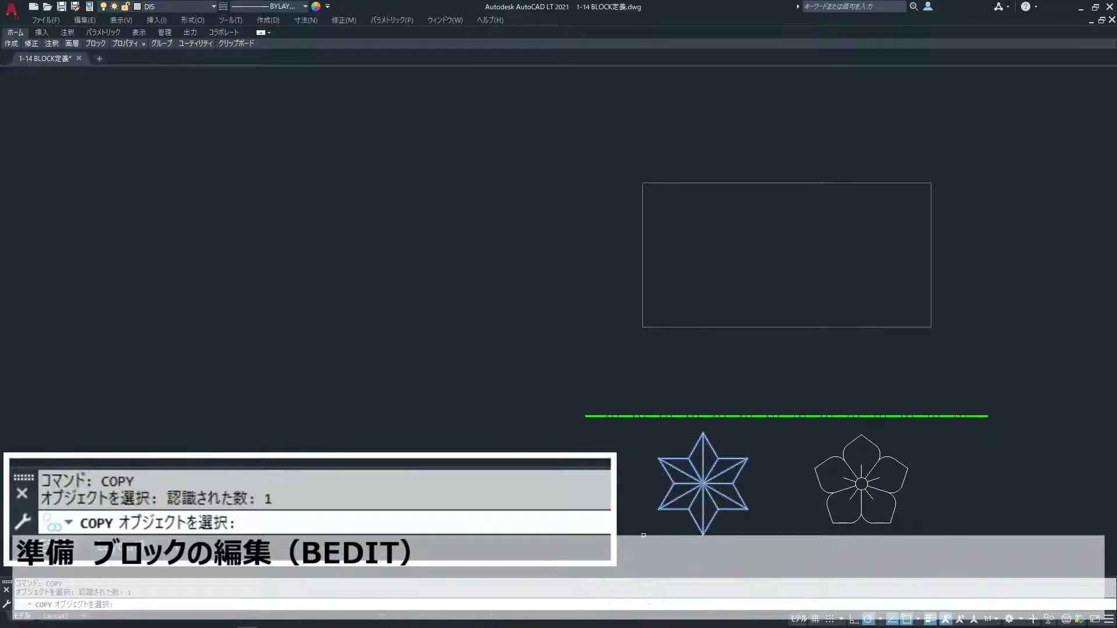
pyautogui.press('Return')
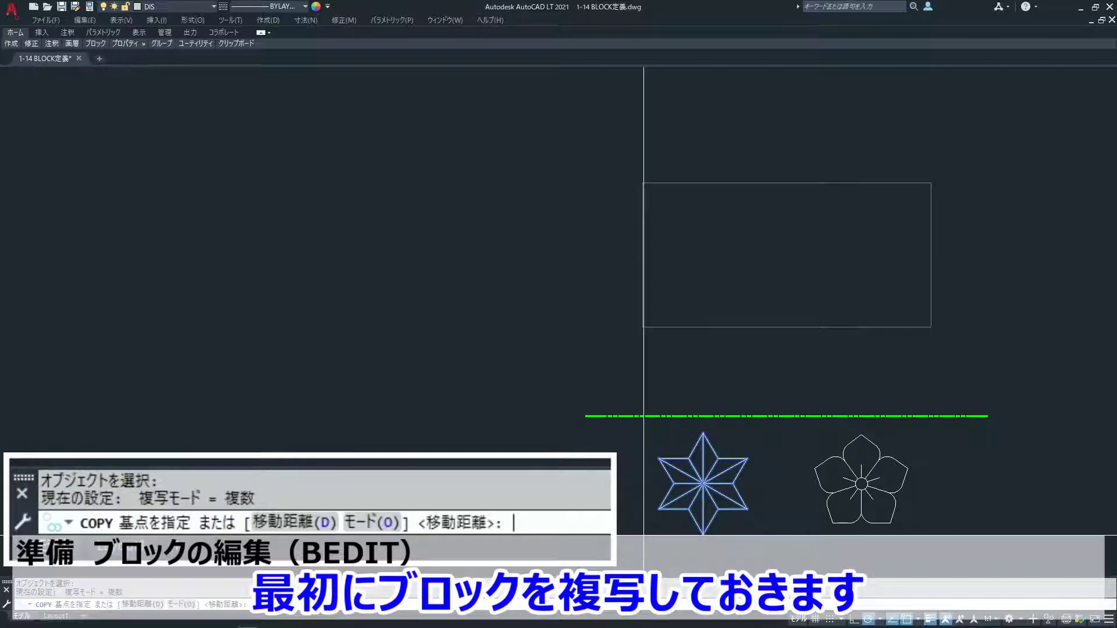
pyautogui.click(703, 483)
pyautogui.click(643, 183)
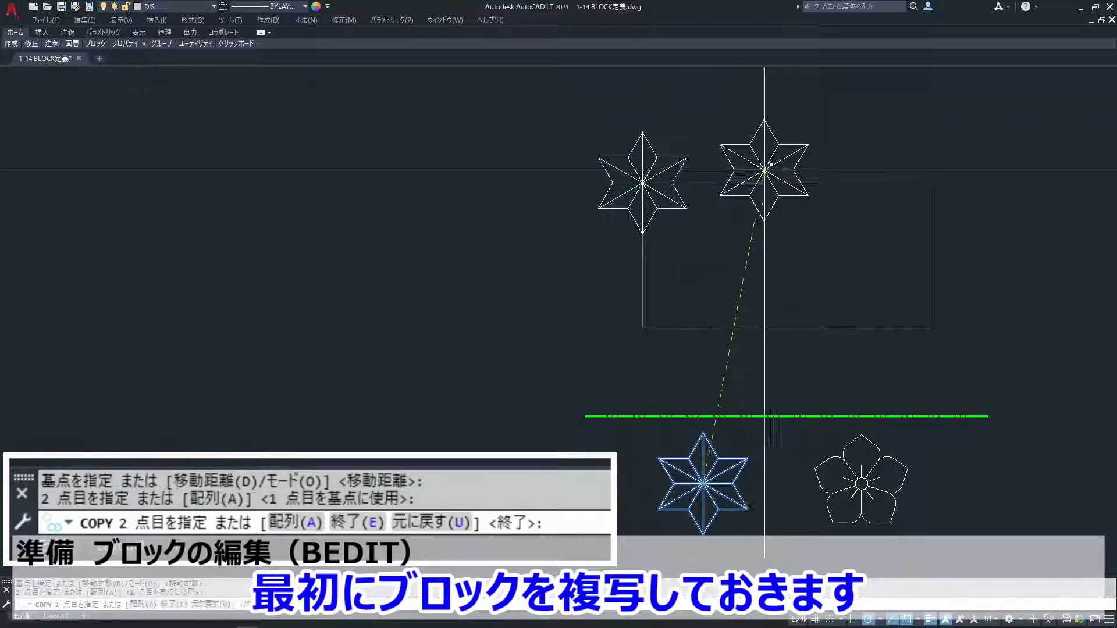
pyautogui.click(787, 183)
pyautogui.click(931, 183)
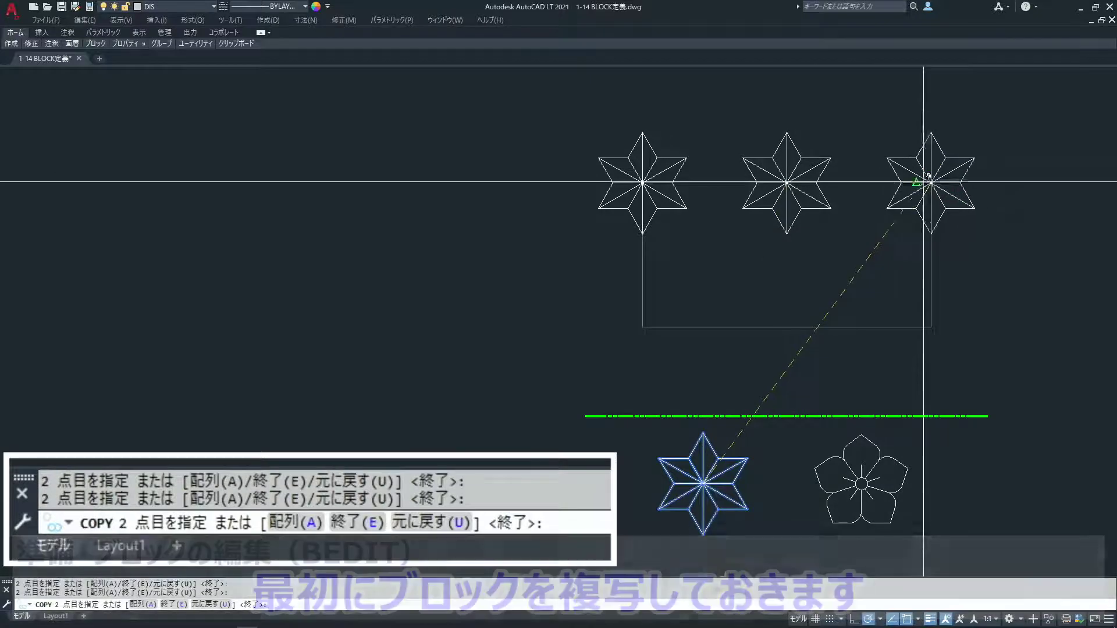
pyautogui.click(642, 327)
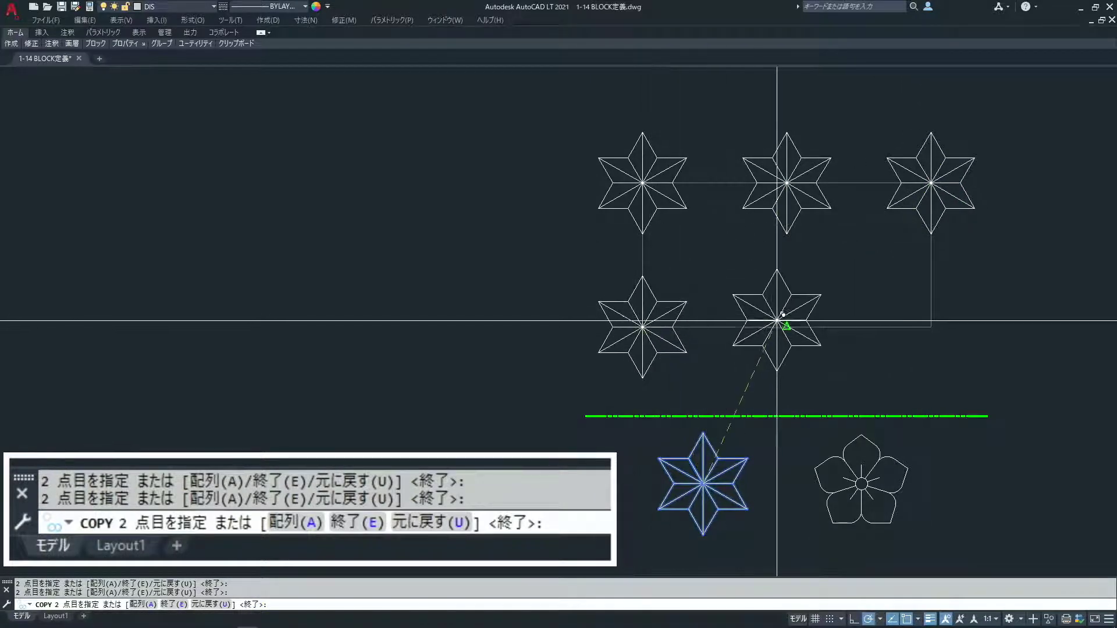
pyautogui.click(787, 327)
pyautogui.click(931, 327)
pyautogui.press('Return')
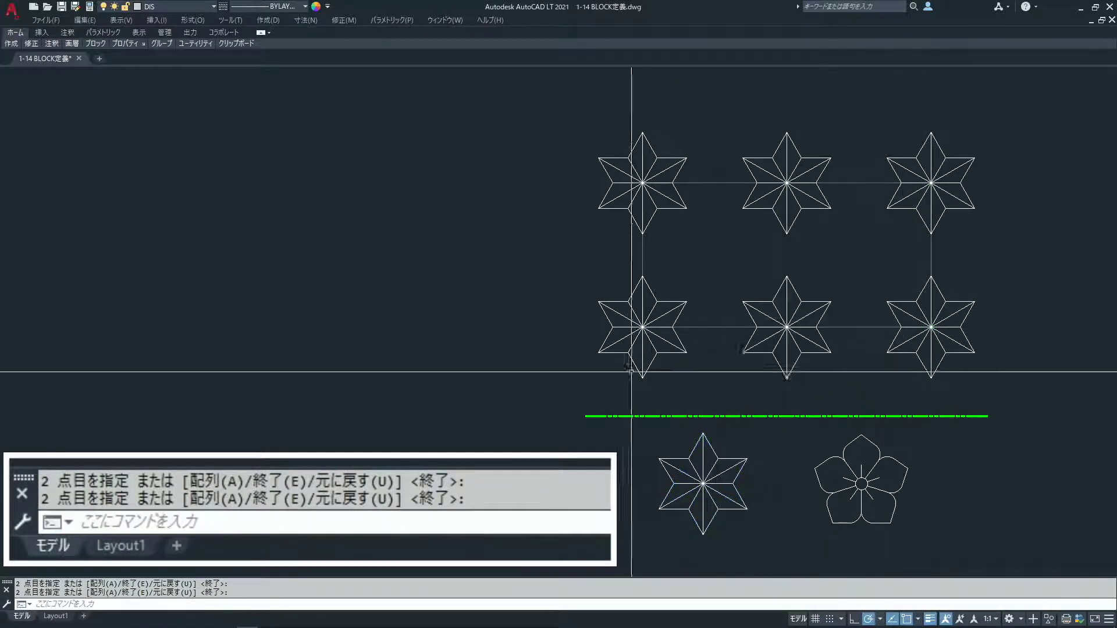
# Open the block O1 for editing in the Block Editor with BEDIT
pyautogui.write('BEDIT')
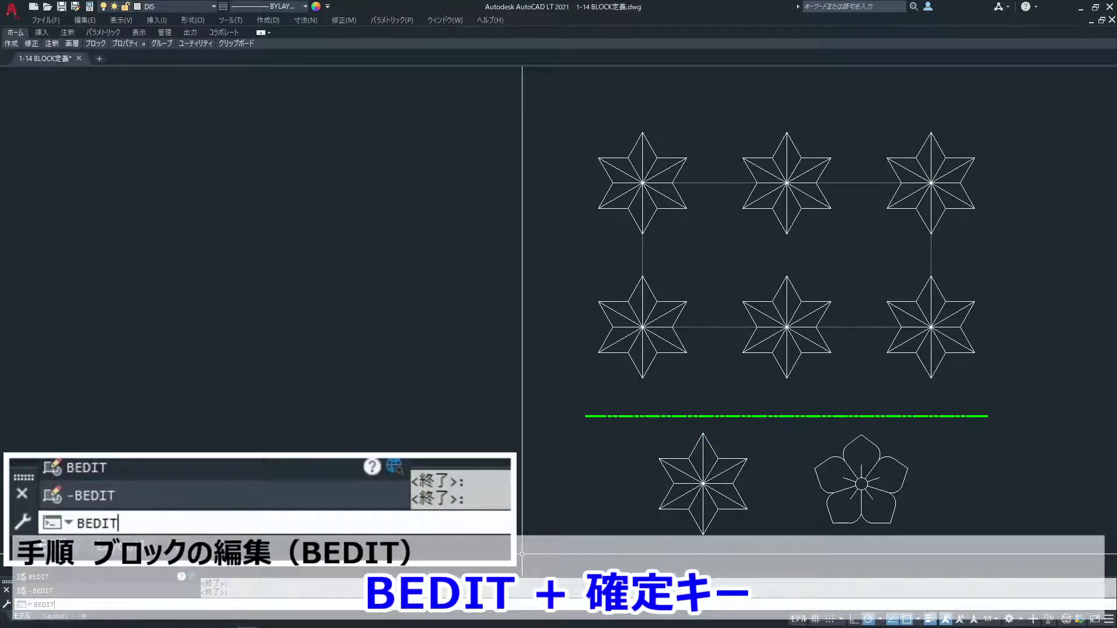
pyautogui.press('Return')
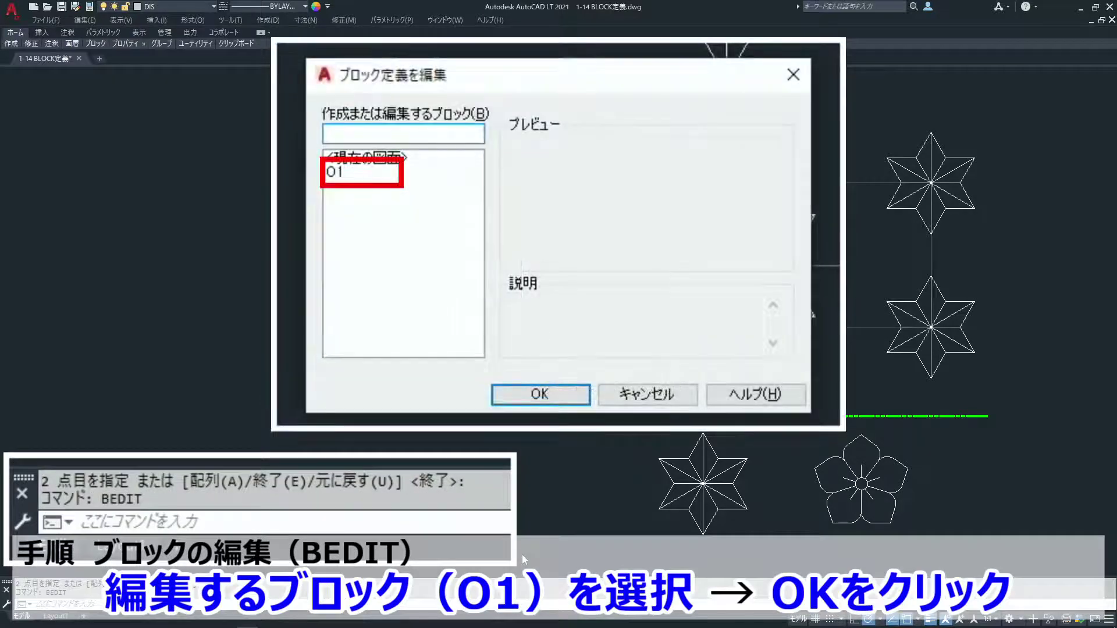
pyautogui.click(354, 172)
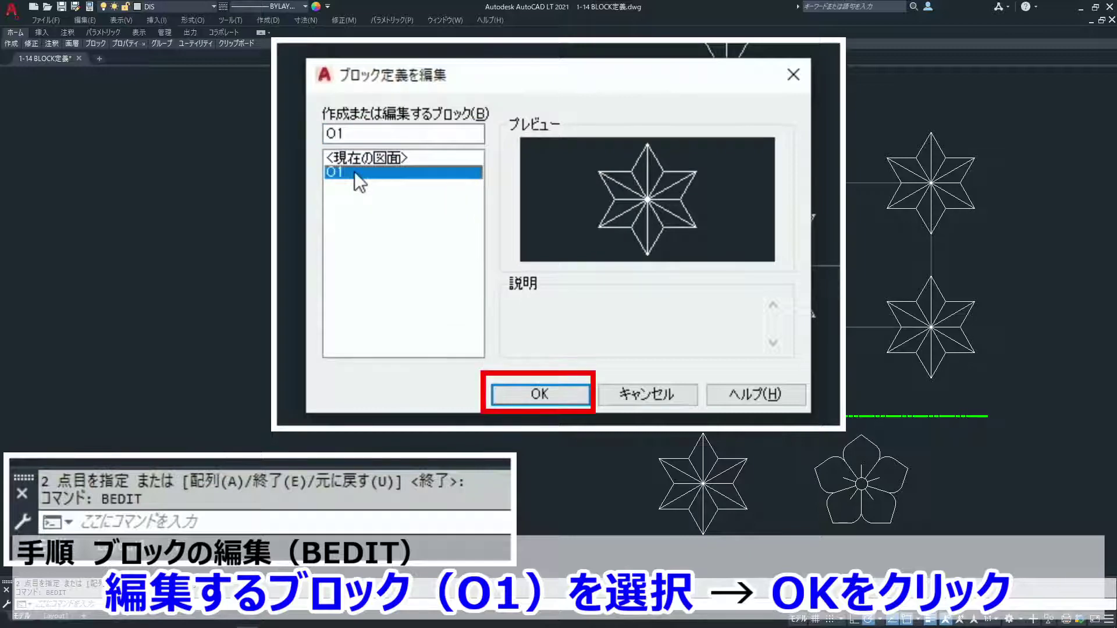
pyautogui.click(560, 393)
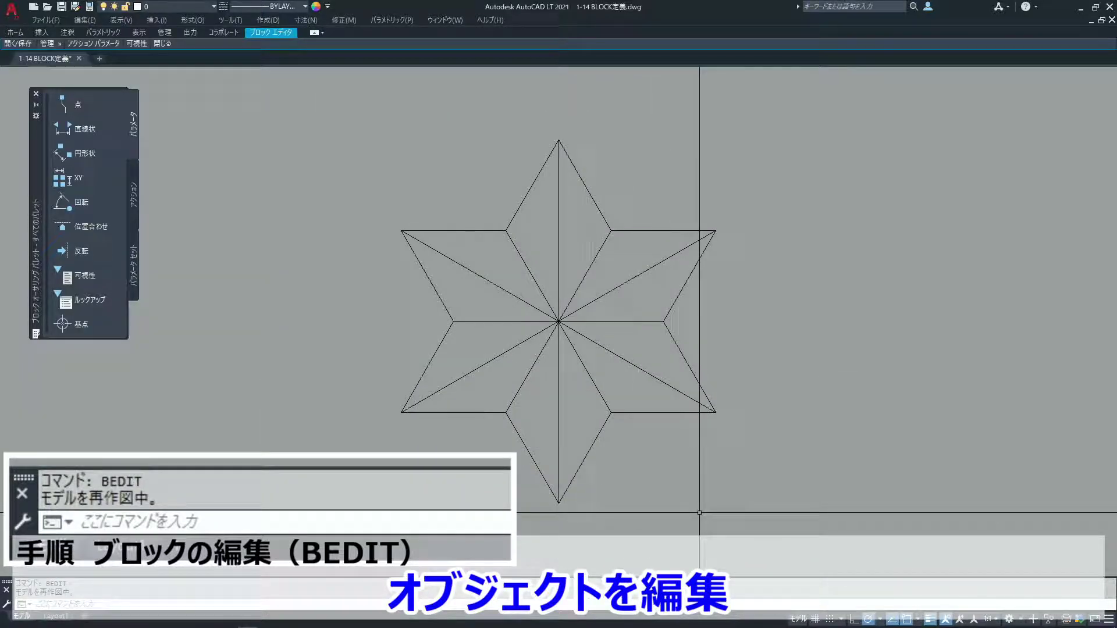
# Draw a circle centred on the star's centre, slightly larger than the star so it encloses all six tips
pyautogui.write('cc')
pyautogui.press('Return')
pyautogui.click(559, 321)
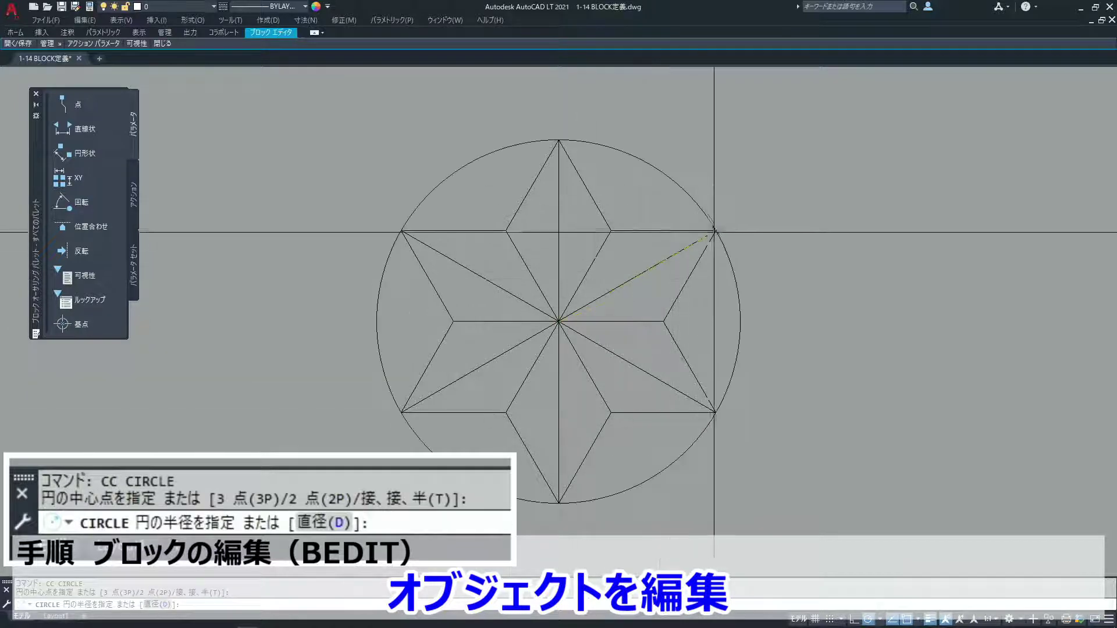
pyautogui.click(731, 214)
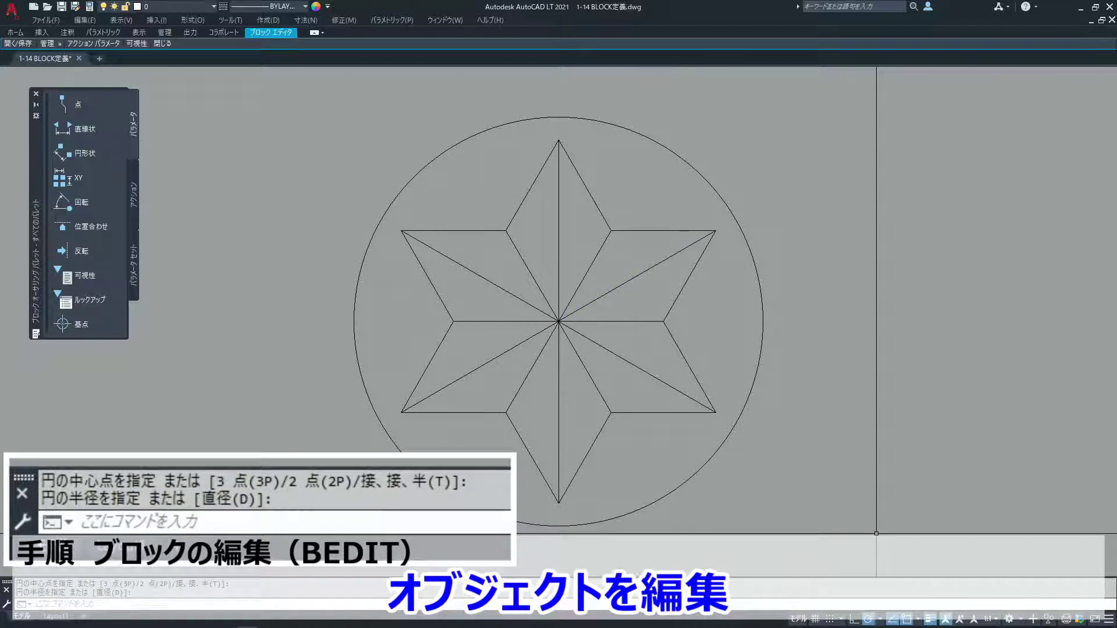
# Save the edited block definition and close the Block Editor
pyautogui.moveTo(24, 45)
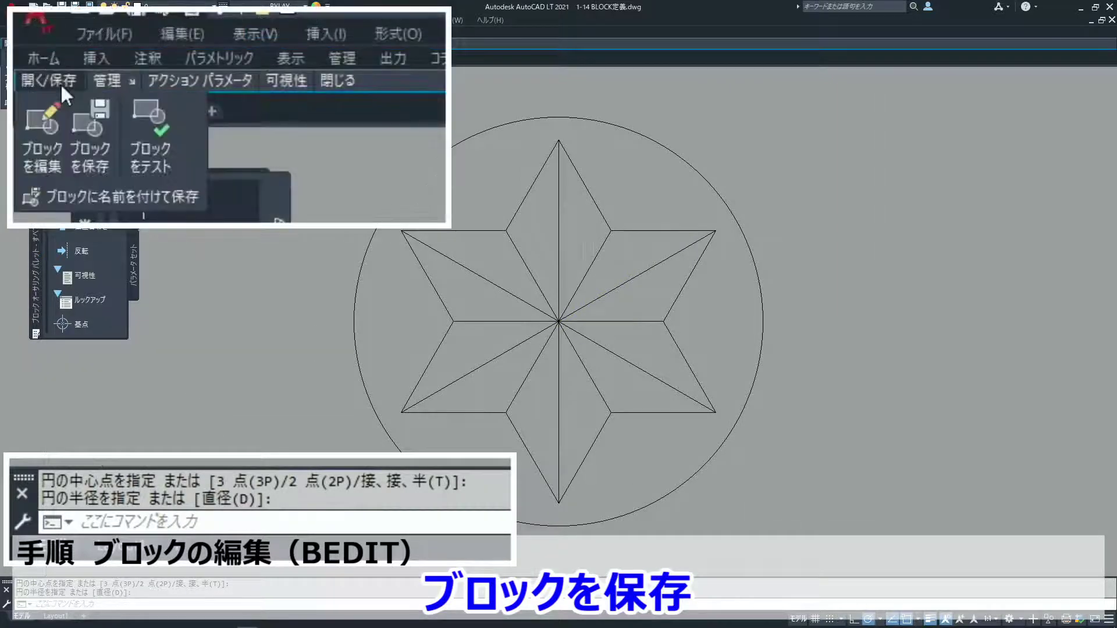
pyautogui.click(81, 132)
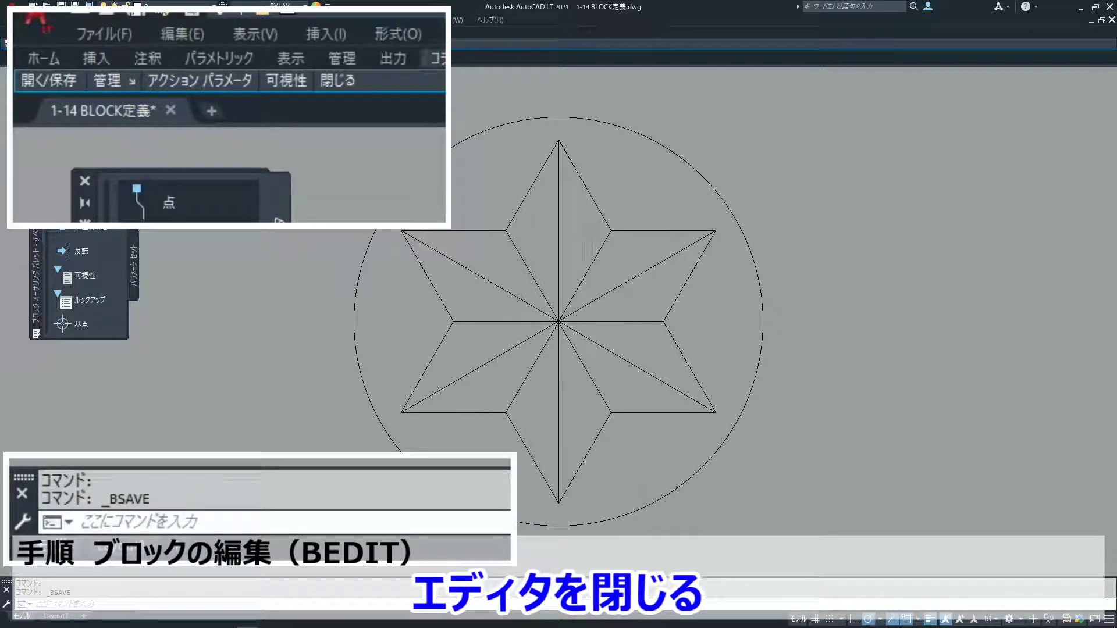
pyautogui.moveTo(343, 82)
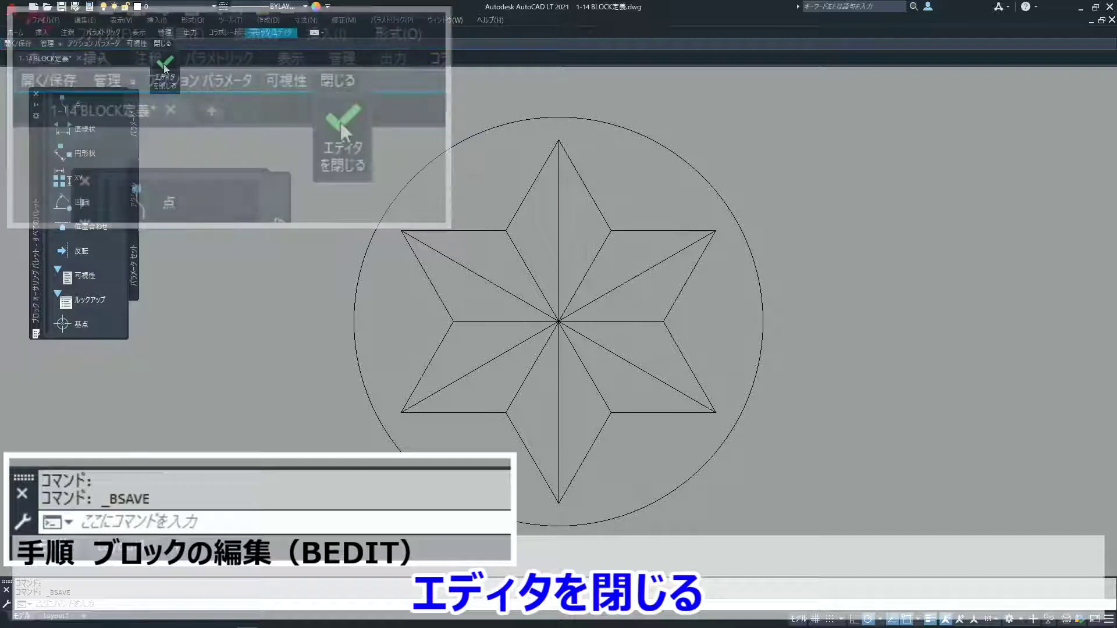
pyautogui.click(341, 124)
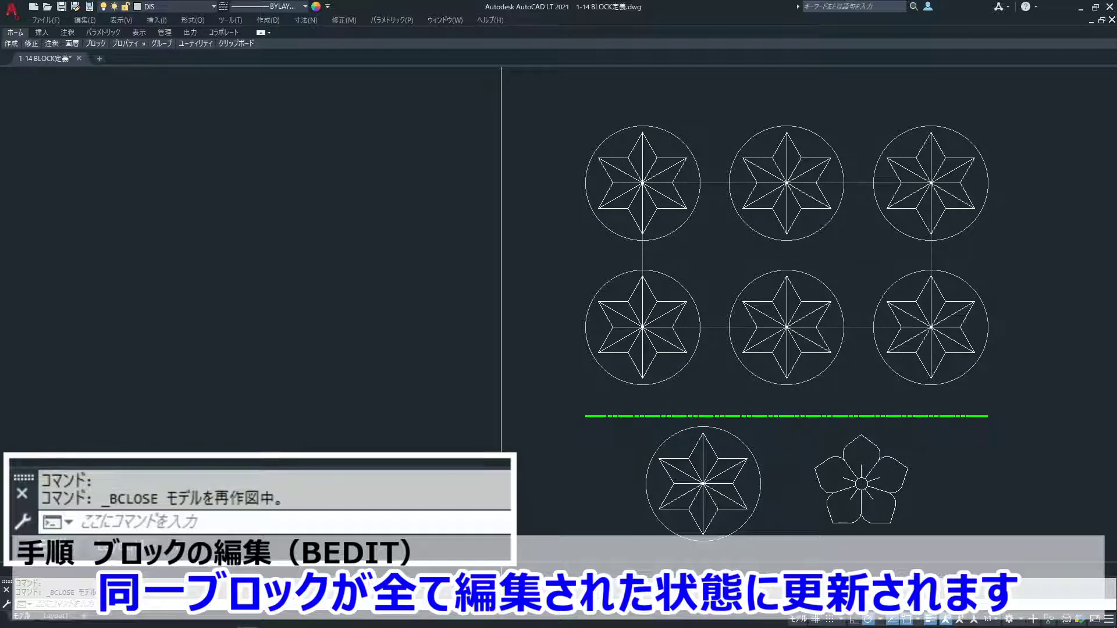
pyautogui.press('Escape')
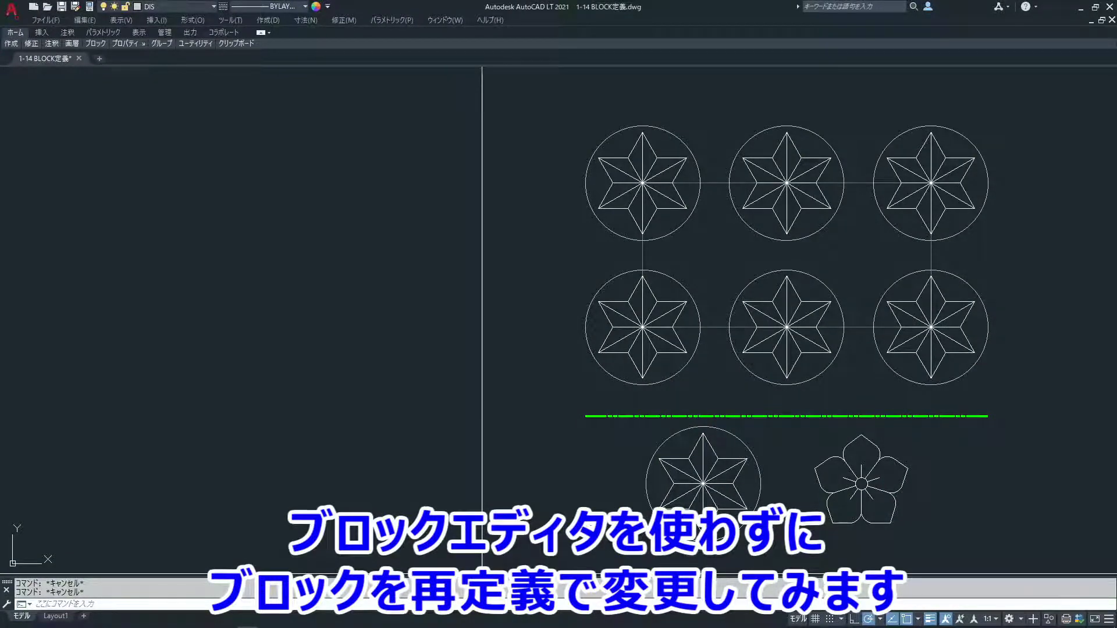
# Start a BLOCK definition under the existing name O1 and select the whole five-petal flower as its objects
pyautogui.write('BLOCK')
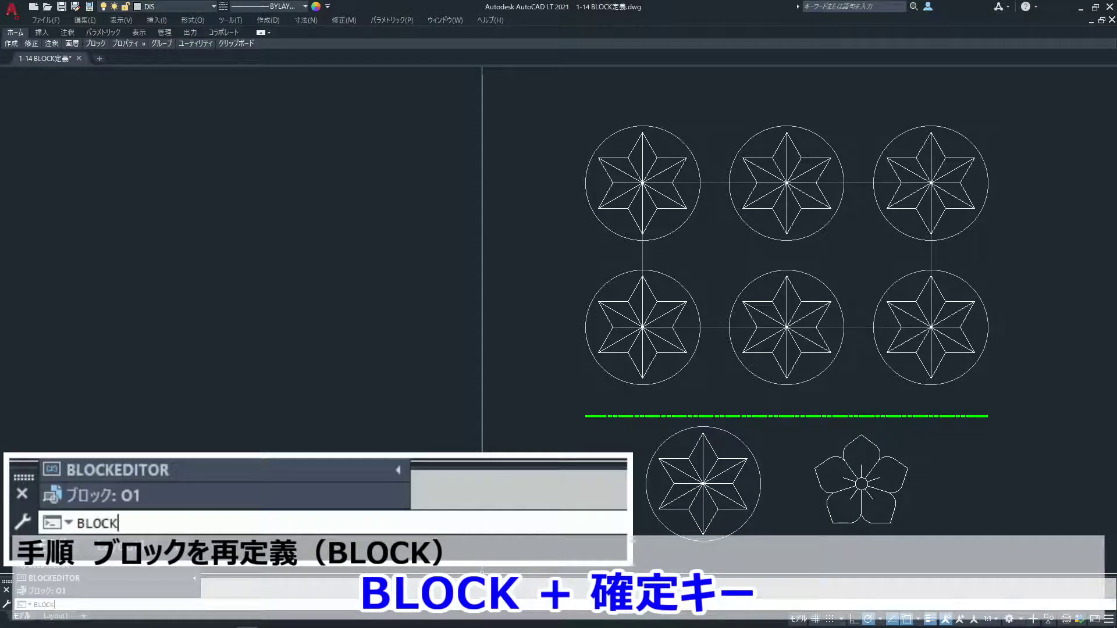
pyautogui.press('Return')
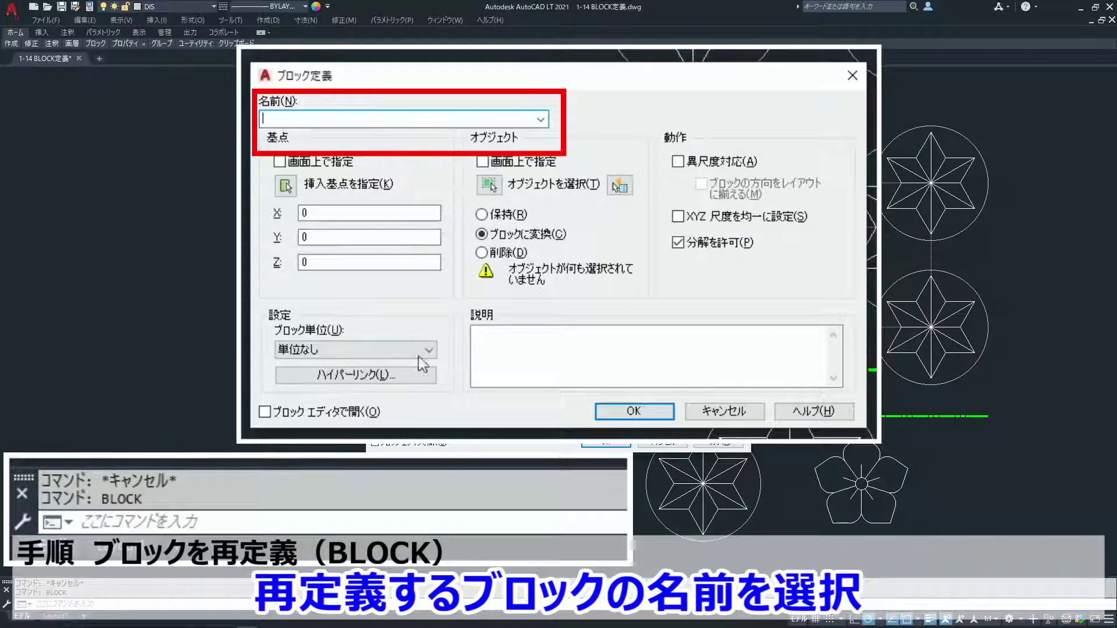
pyautogui.click(541, 119)
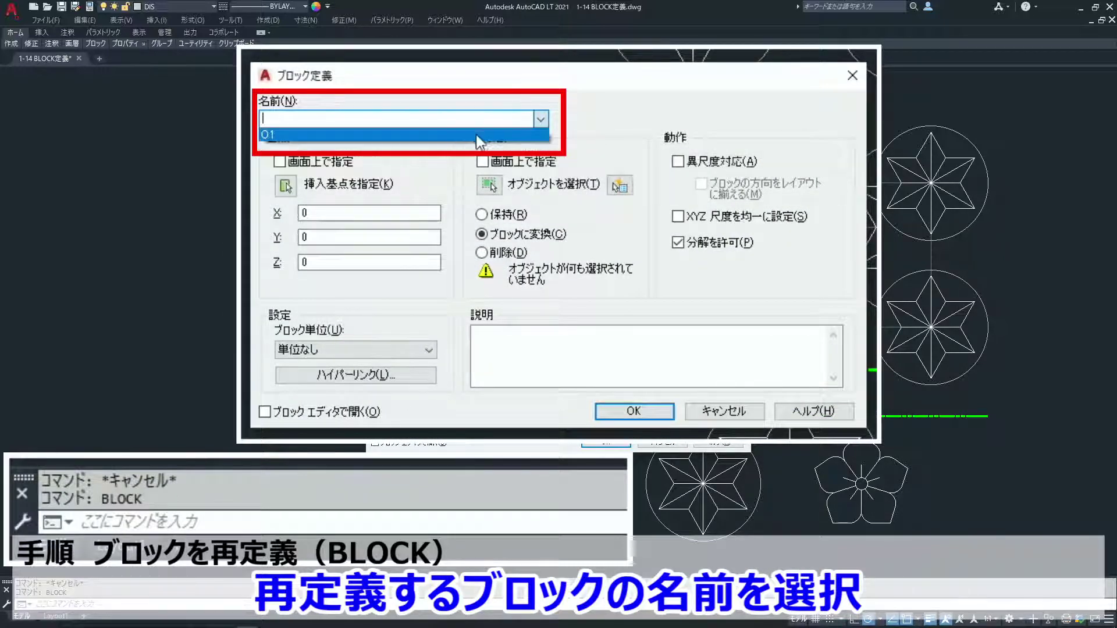
pyautogui.click(469, 138)
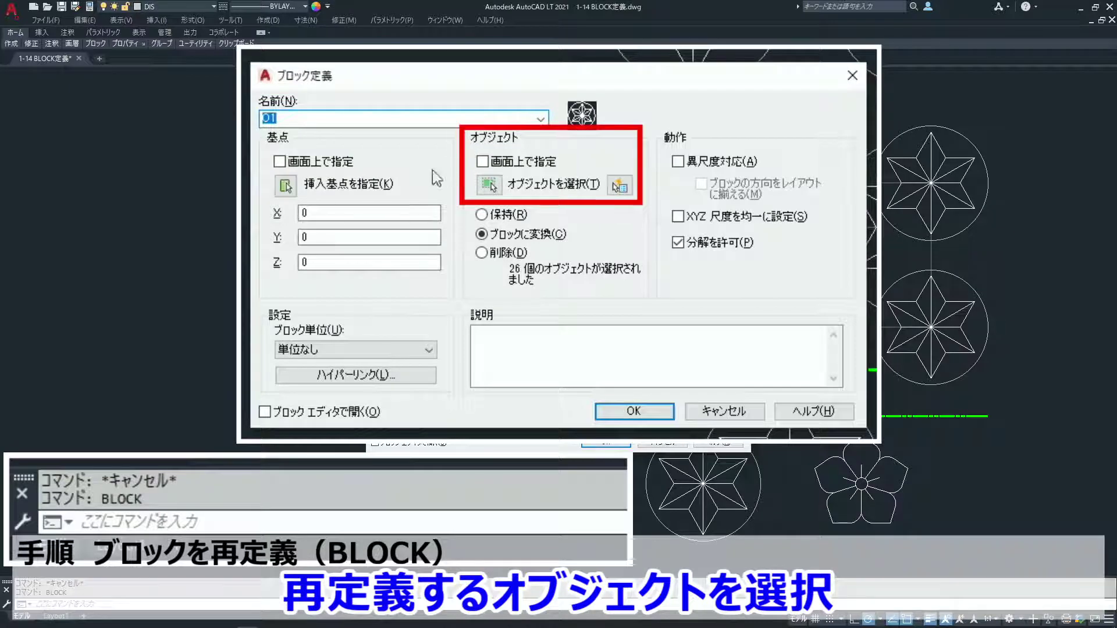
pyautogui.click(488, 185)
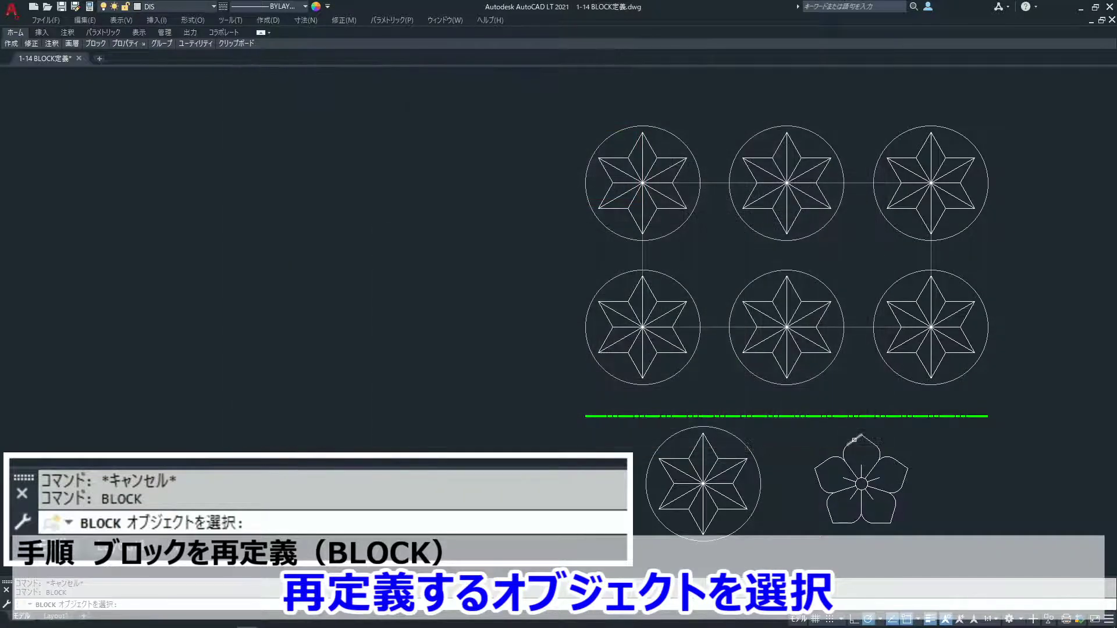
pyautogui.click(934, 437)
pyautogui.click(794, 530)
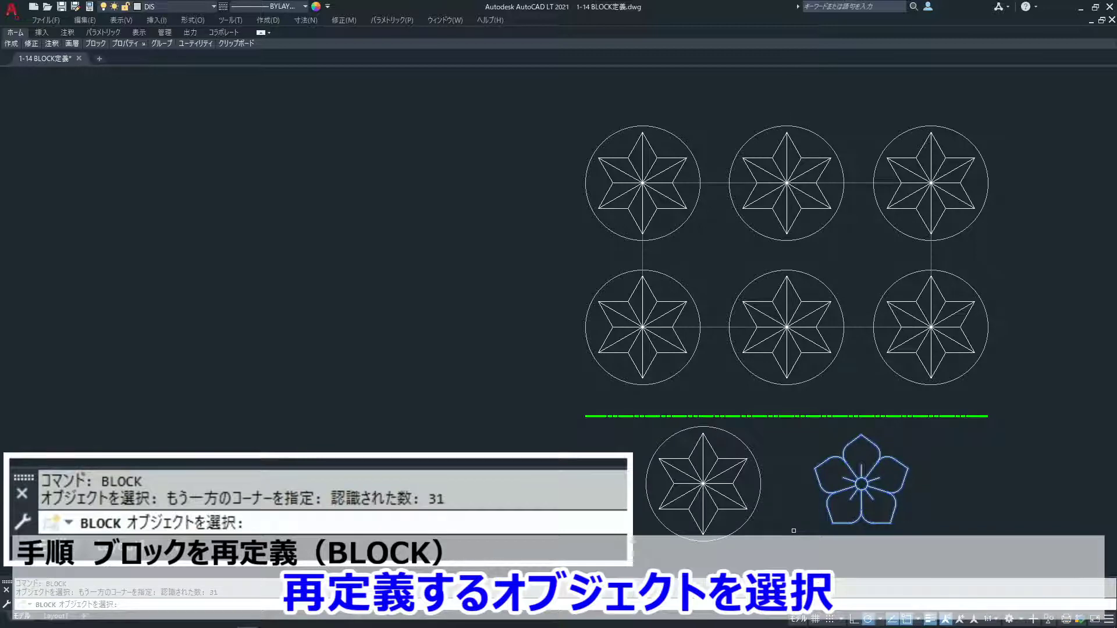
pyautogui.press('Return')
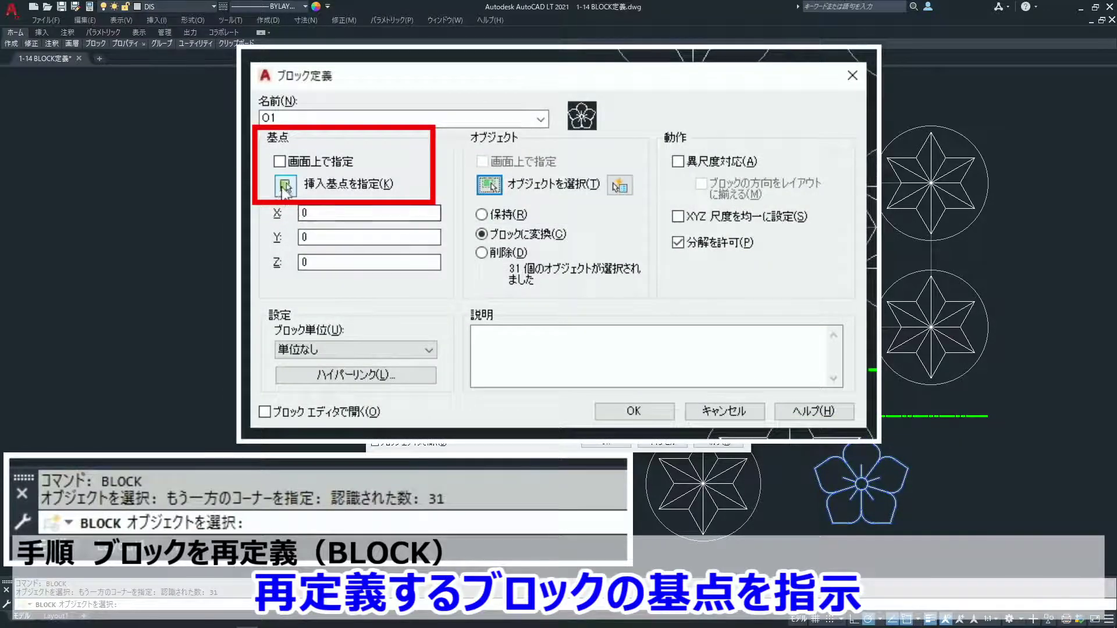
# Set the insertion base point at the flower's centre and confirm redefining the block O1
pyautogui.click(286, 185)
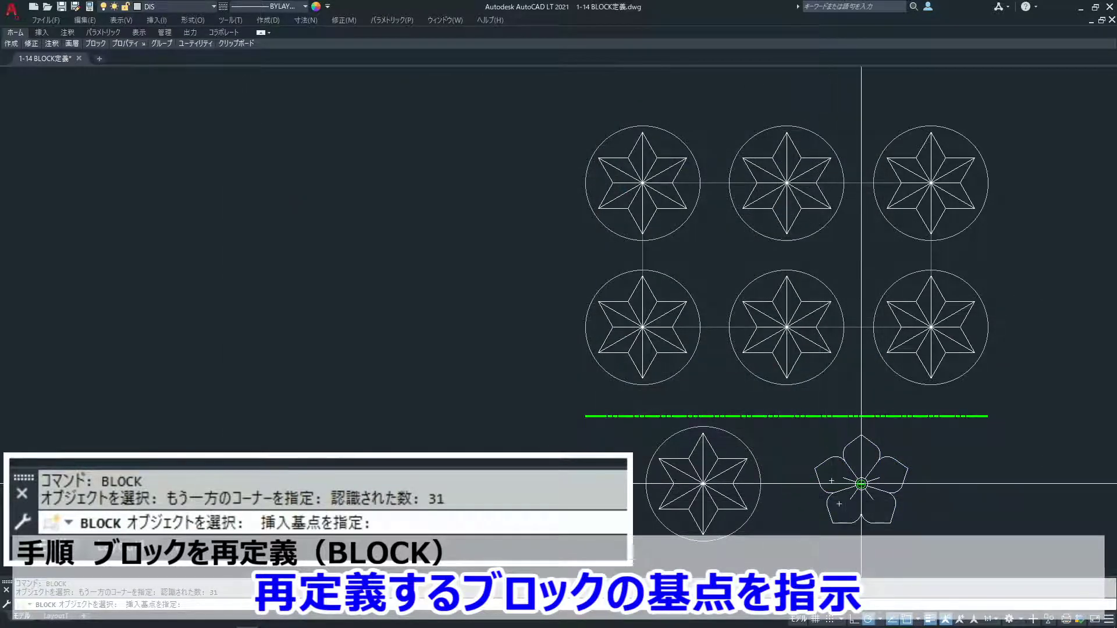
pyautogui.click(861, 483)
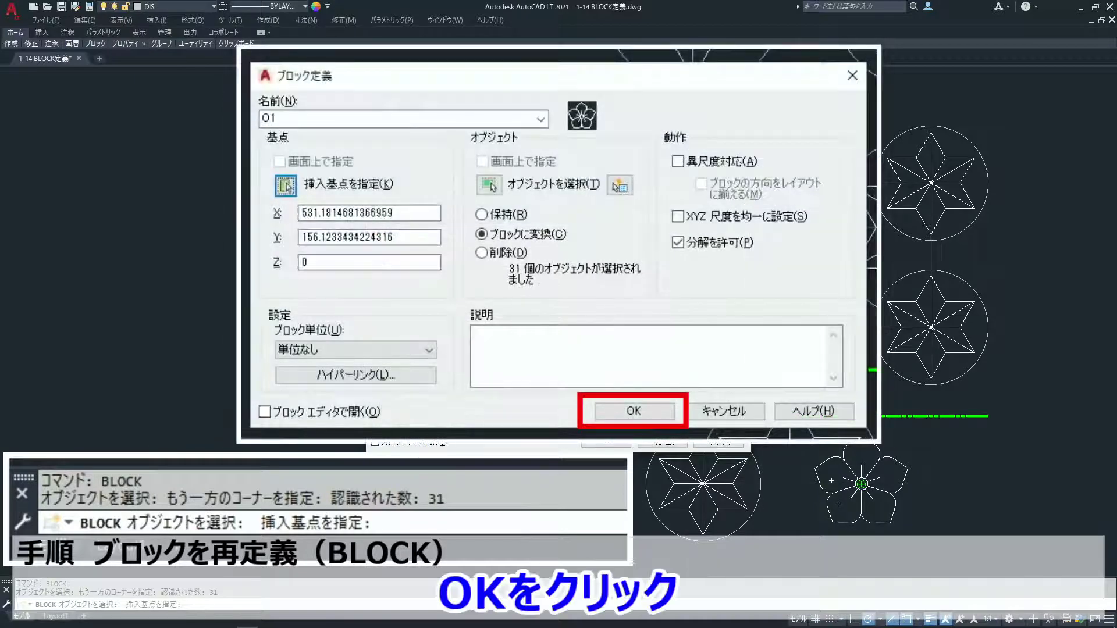
pyautogui.click(634, 414)
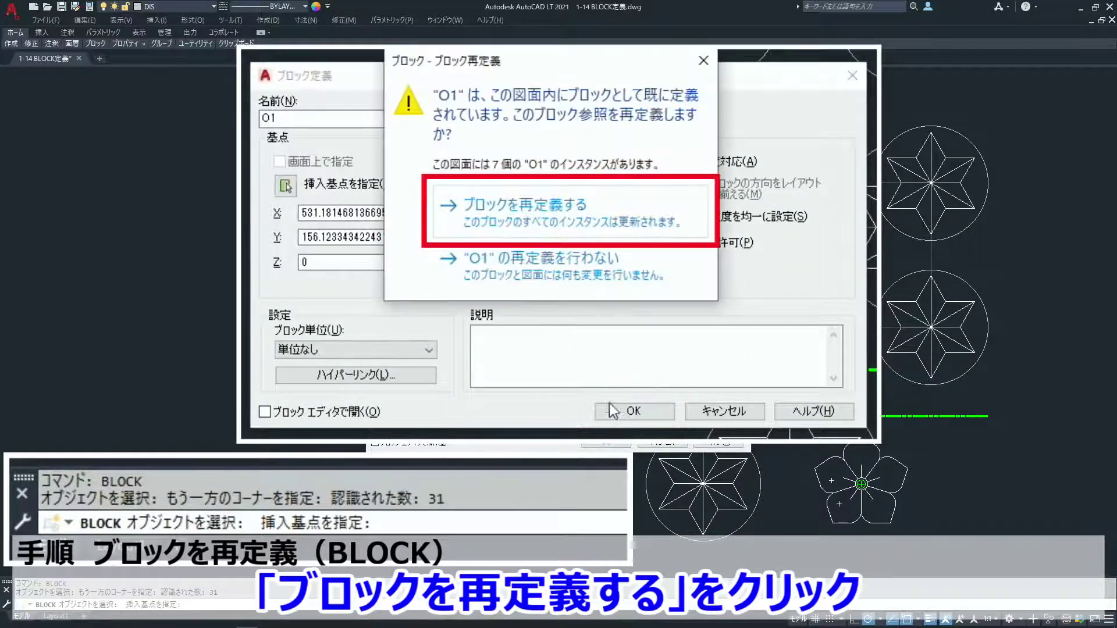
pyautogui.click(666, 204)
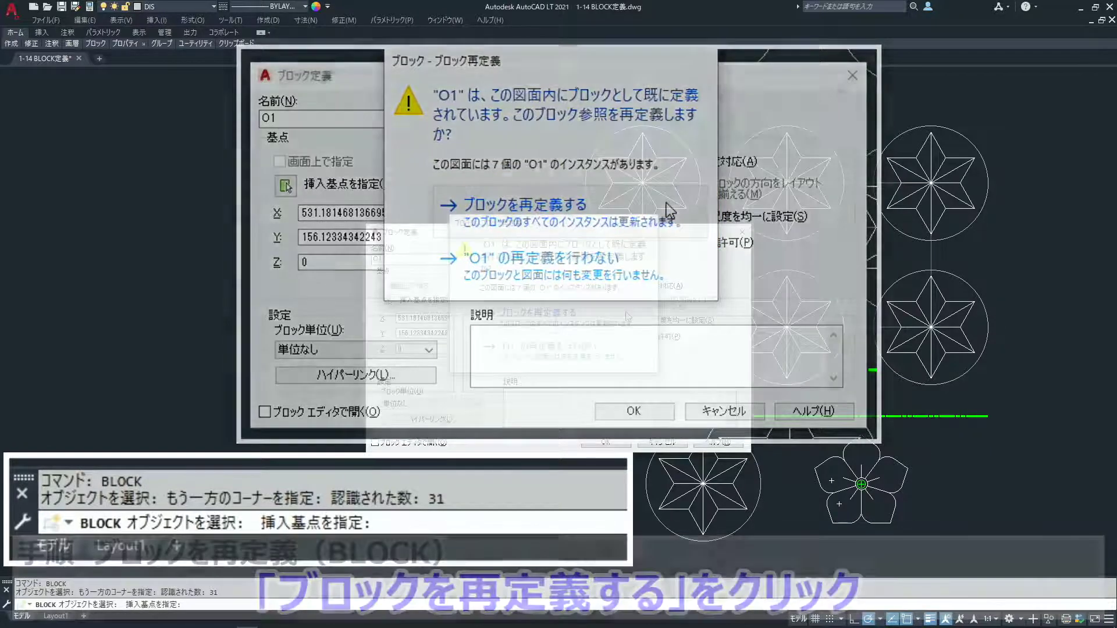